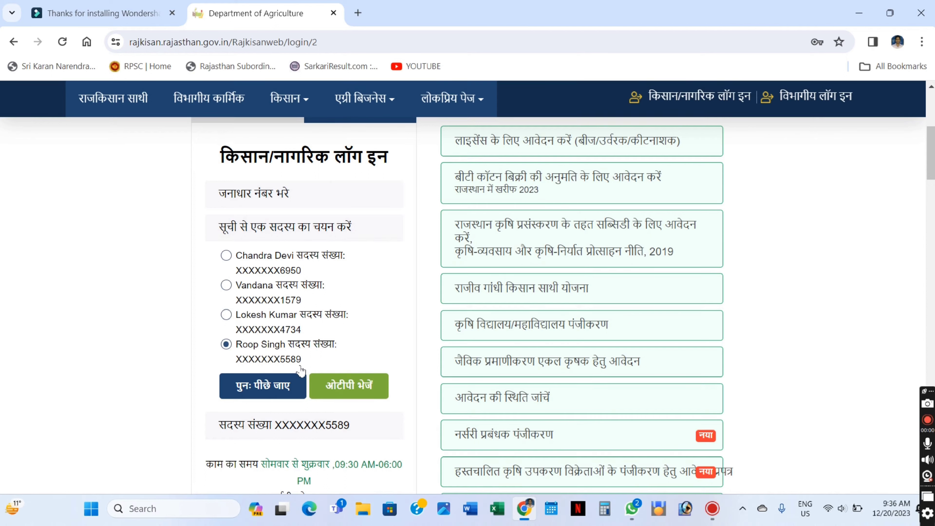
# Log in as the third family member by requesting and verifying the six-digit OTP.
pyautogui.click(226, 315)
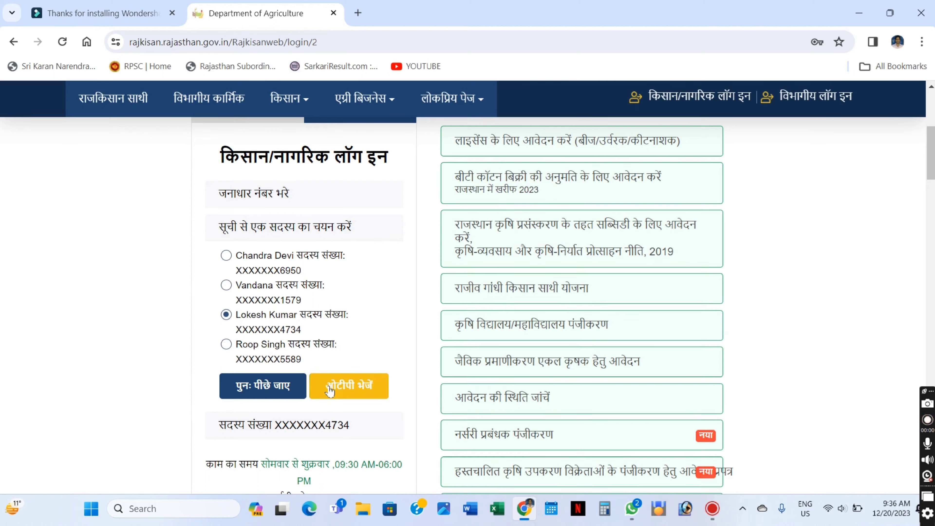
pyautogui.click(346, 386)
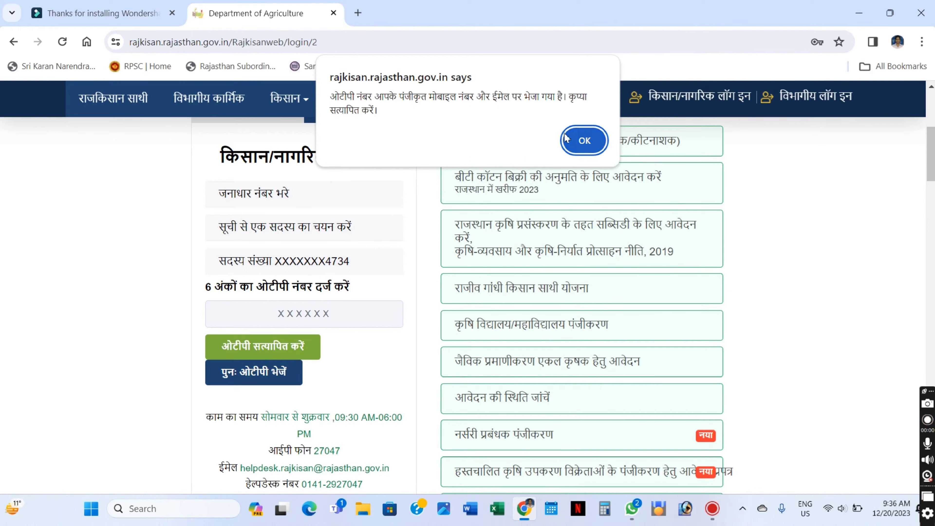
pyautogui.click(584, 140)
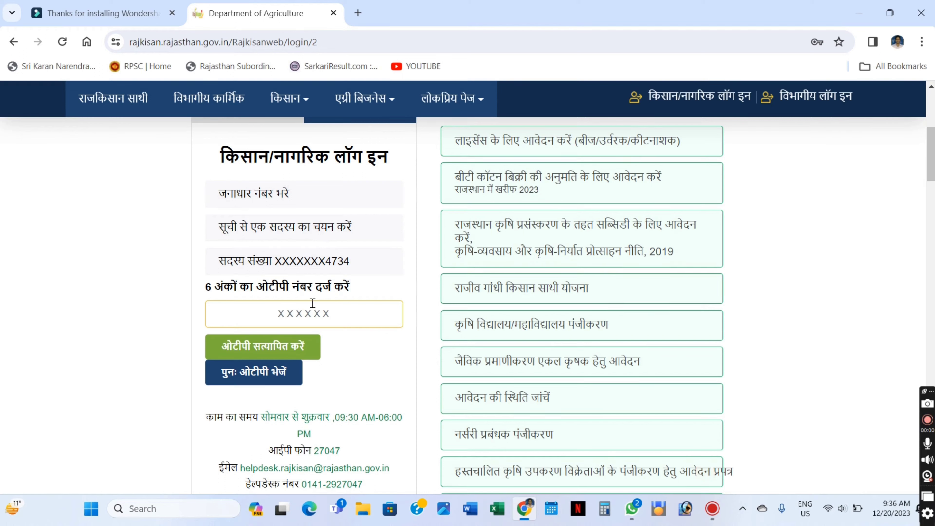
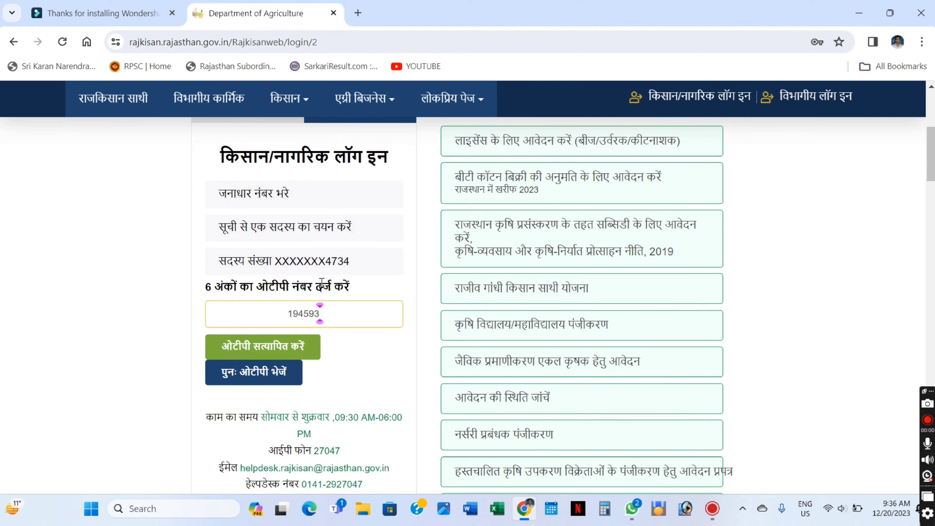
pyautogui.click(273, 350)
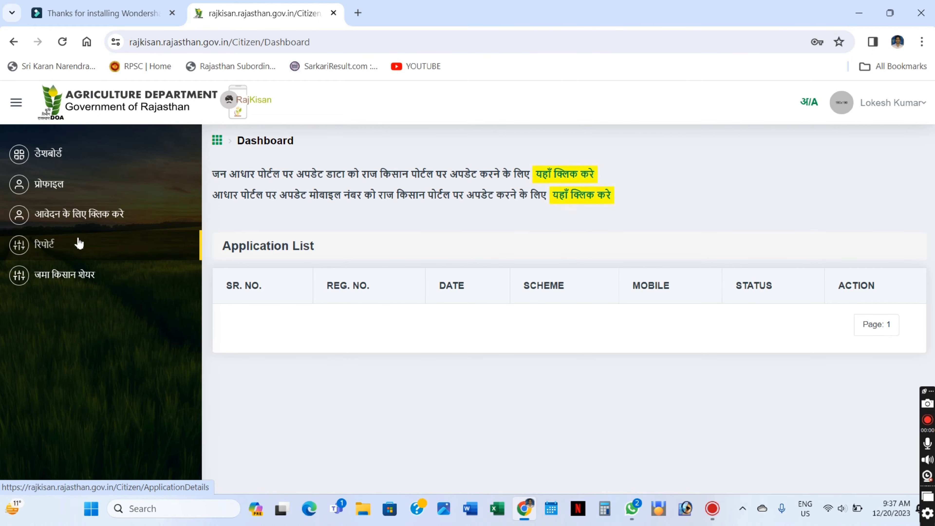
# Start a new application with 'आवेदन के लिए क्लिक करे' in the dashboard sidebar.
pyautogui.click(63, 225)
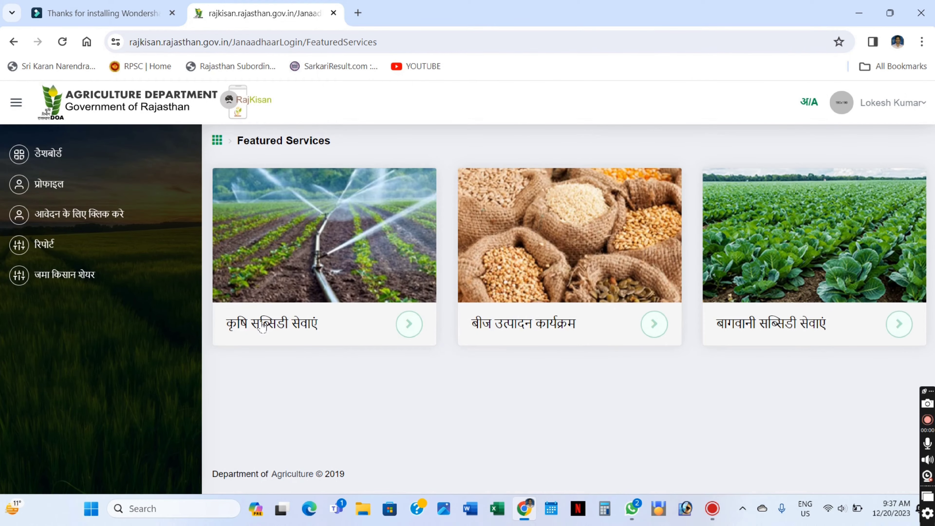
# Open कृषि सब्सिडी सेवाएं and choose the 'Subsidy on Farm implements' scheme.
pyautogui.click(296, 325)
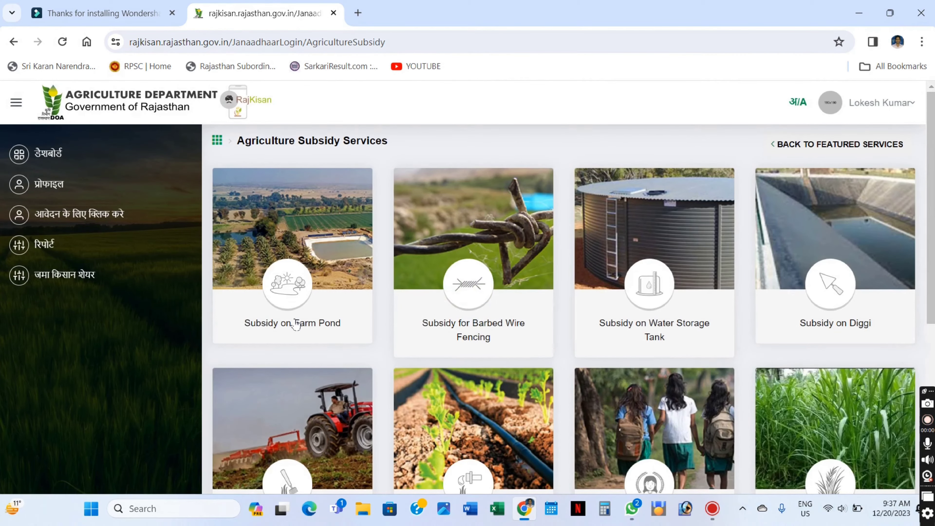
pyautogui.scroll(-6, 296, 325)
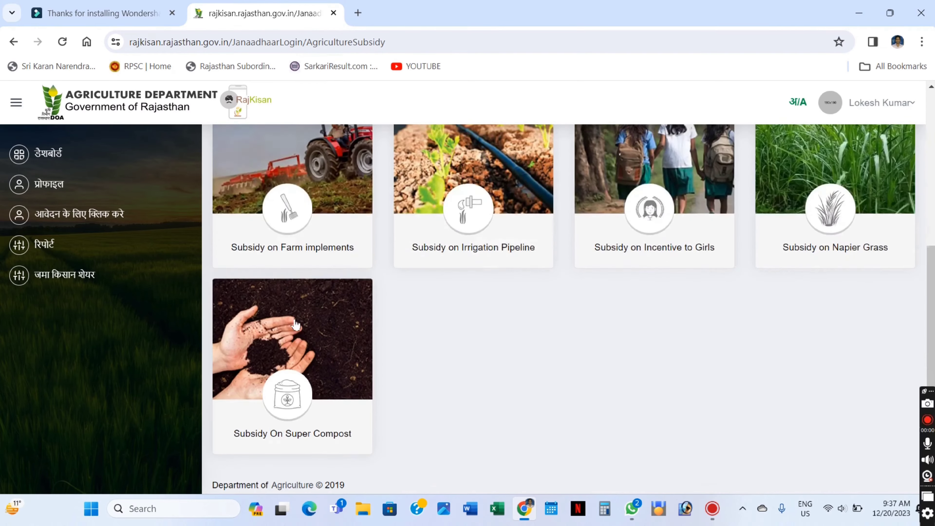
pyautogui.scroll(6, 296, 325)
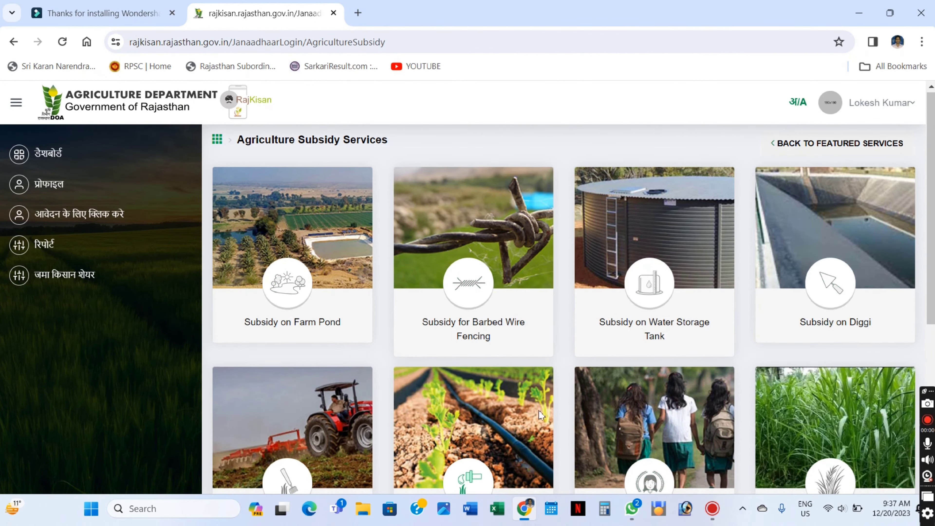
pyautogui.scroll(-5, 538, 410)
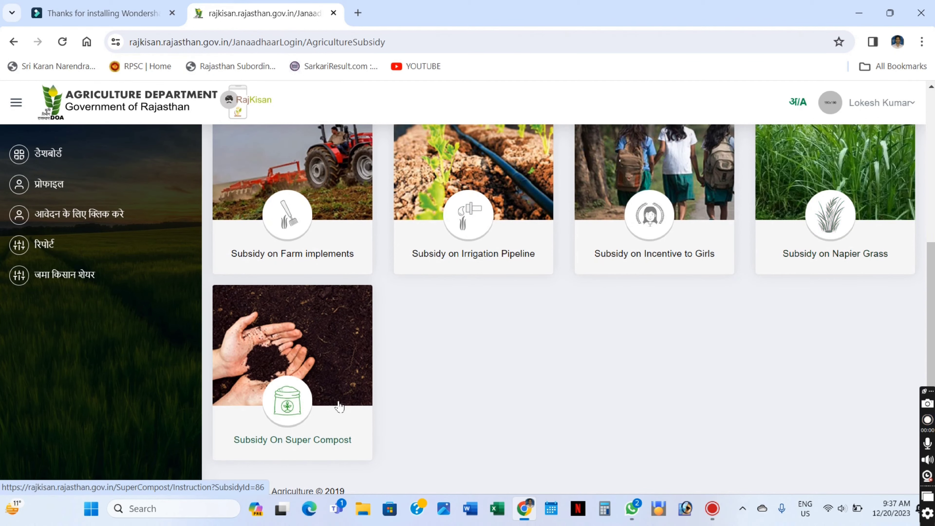
pyautogui.scroll(4, 338, 405)
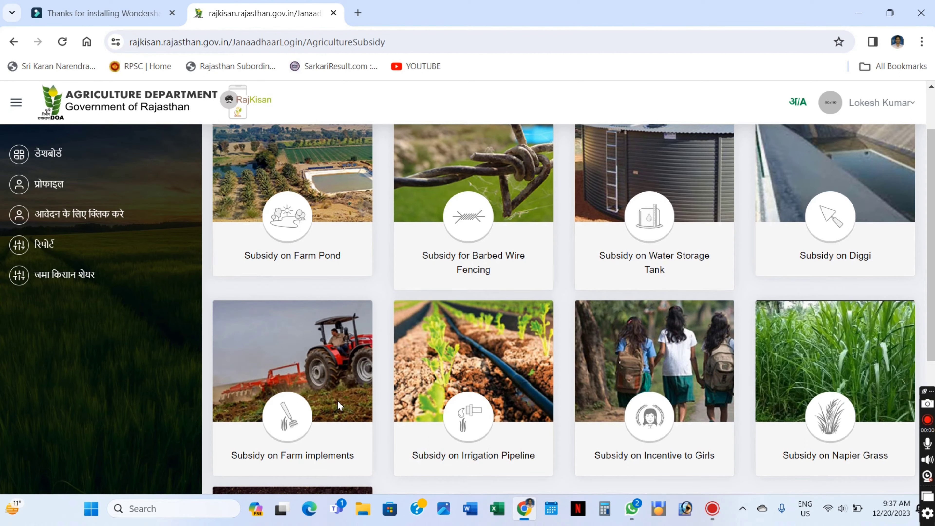
pyautogui.scroll(-3, 339, 405)
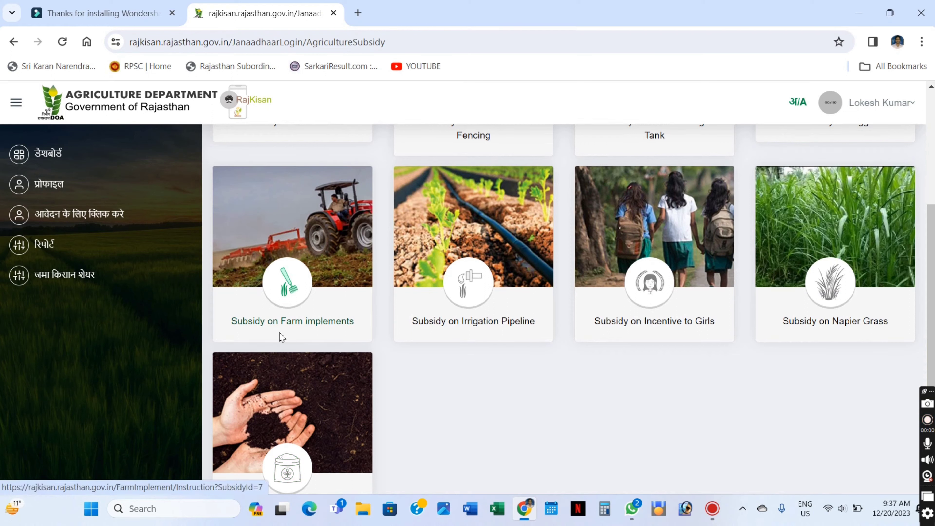
pyautogui.click(260, 329)
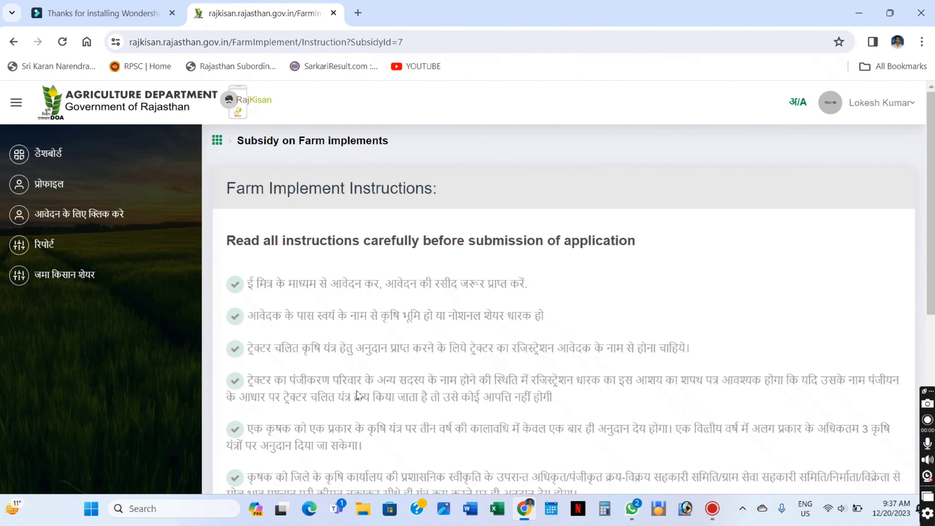
# Acknowledge the farm implement instructions as read and continue to the registration form.
pyautogui.scroll(-4, 359, 396)
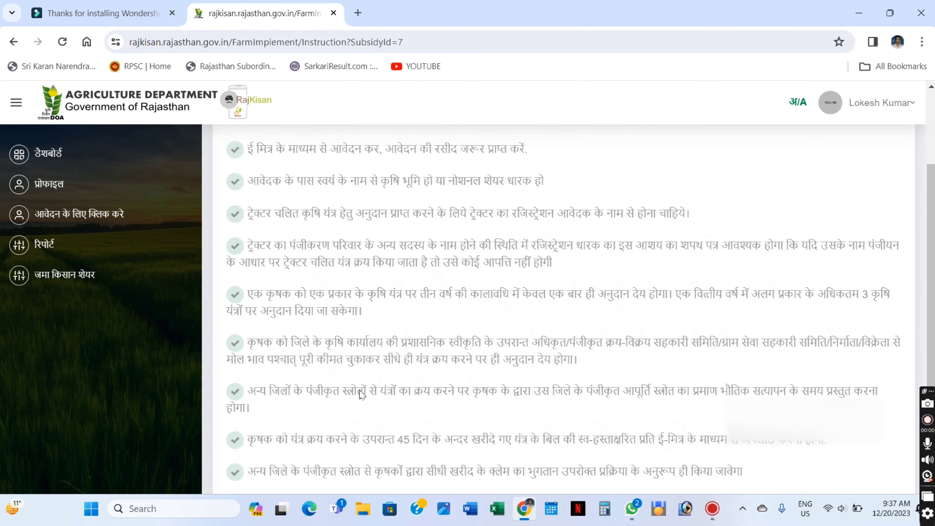
pyautogui.scroll(4, 361, 396)
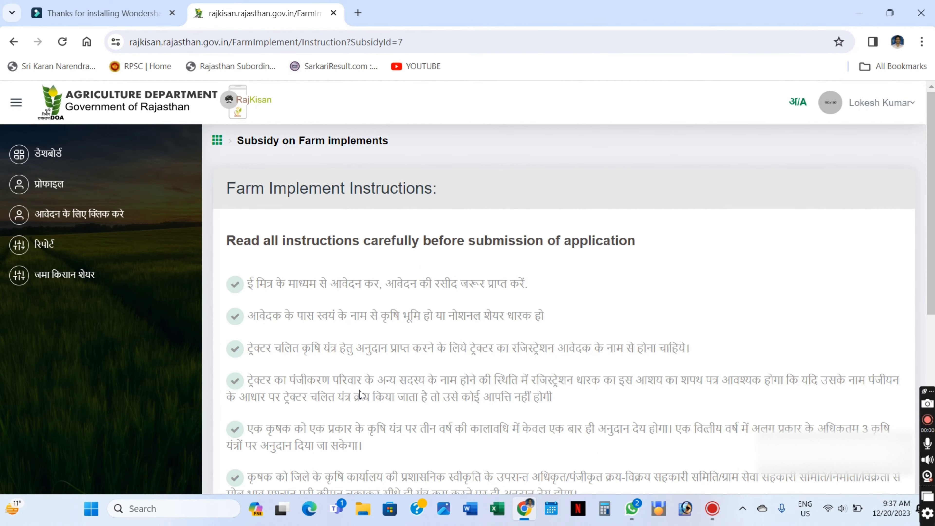
pyautogui.scroll(-2, 361, 395)
pyautogui.scroll(-2, 361, 395)
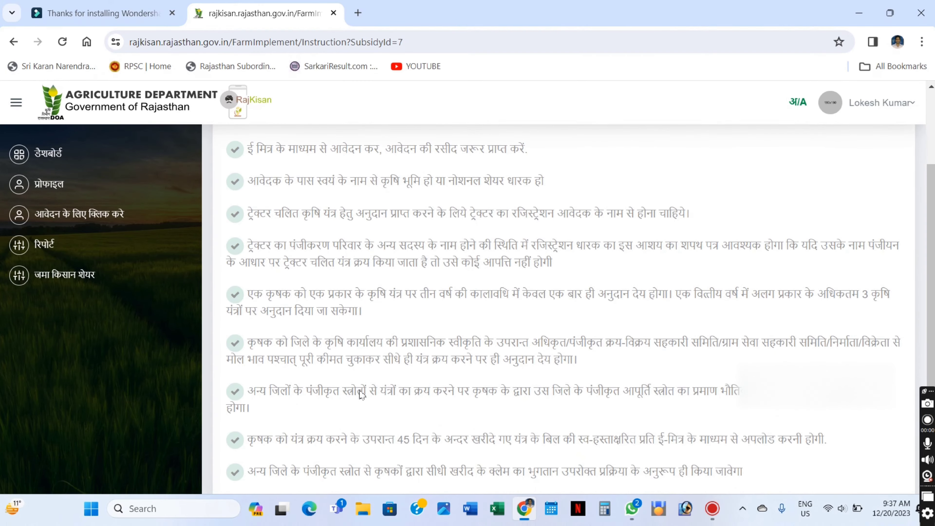
pyautogui.scroll(-4, 362, 395)
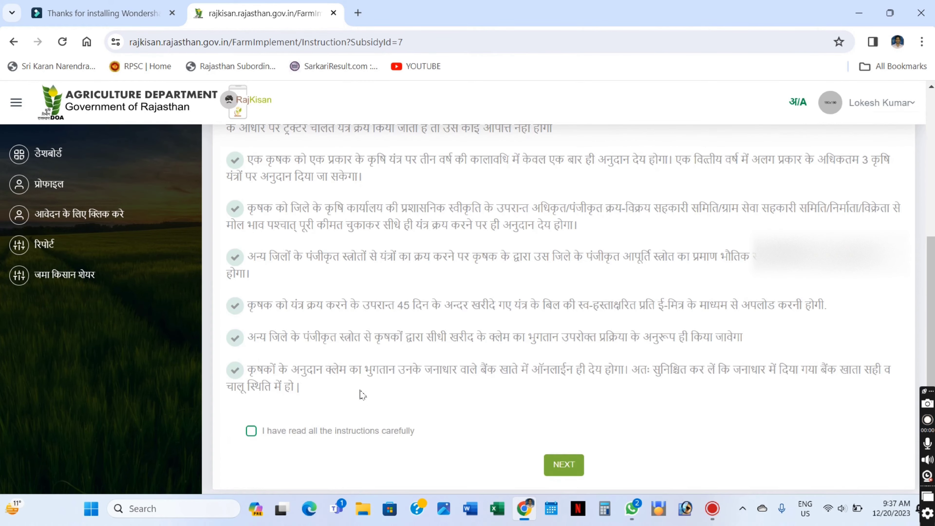
pyautogui.scroll(-2, 363, 395)
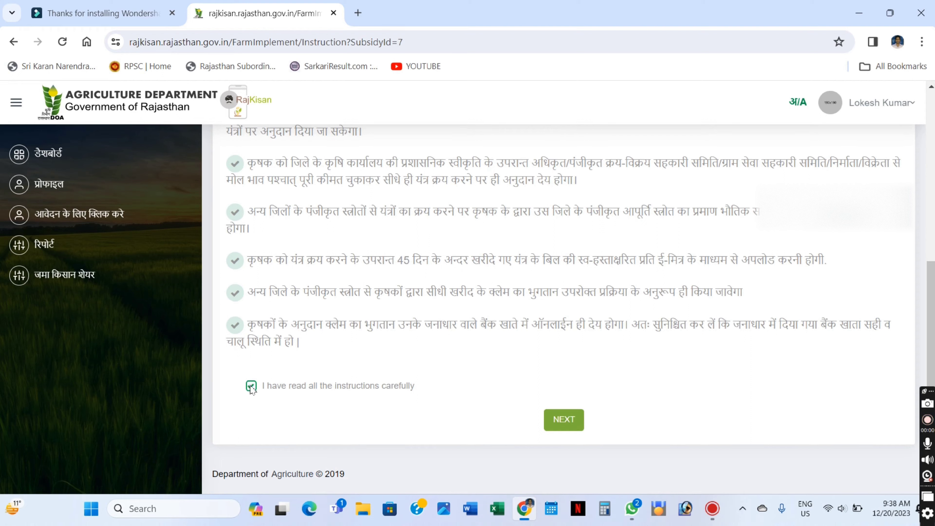
pyautogui.click(557, 422)
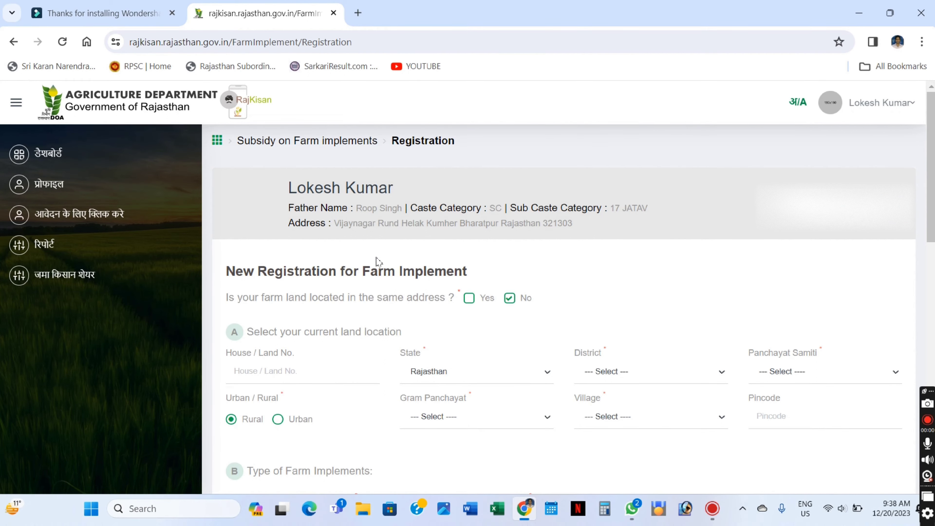
pyautogui.scroll(-2, 387, 261)
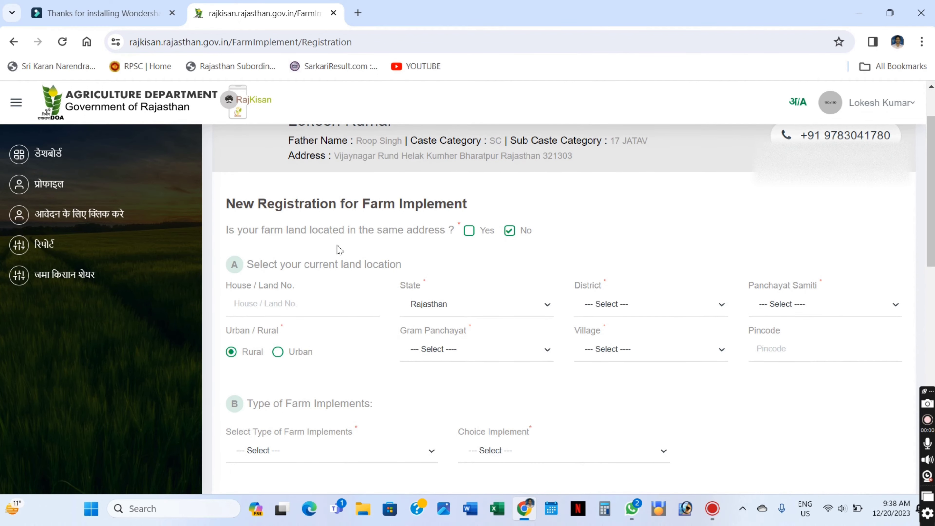
pyautogui.scroll(-2, 338, 250)
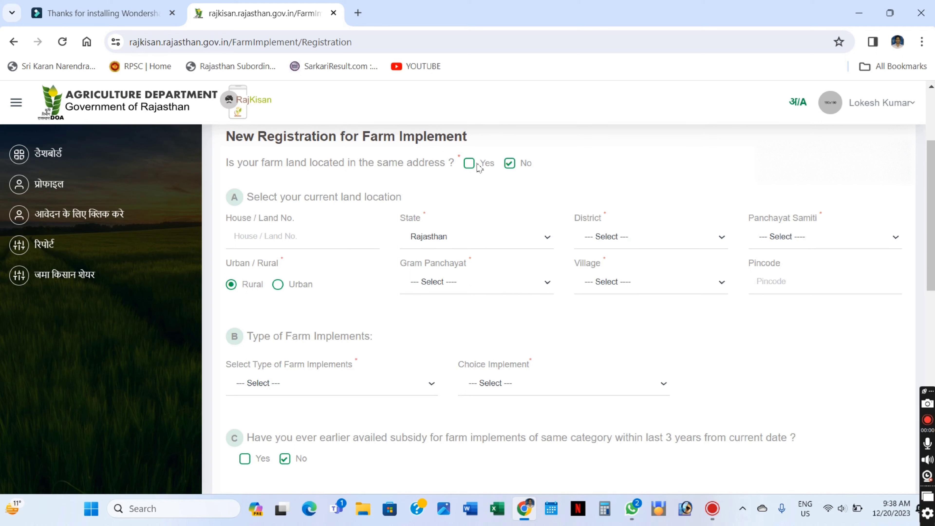
# Mark the farm land as located at the same address to auto-fill the Bharatpur location.
pyautogui.click(469, 164)
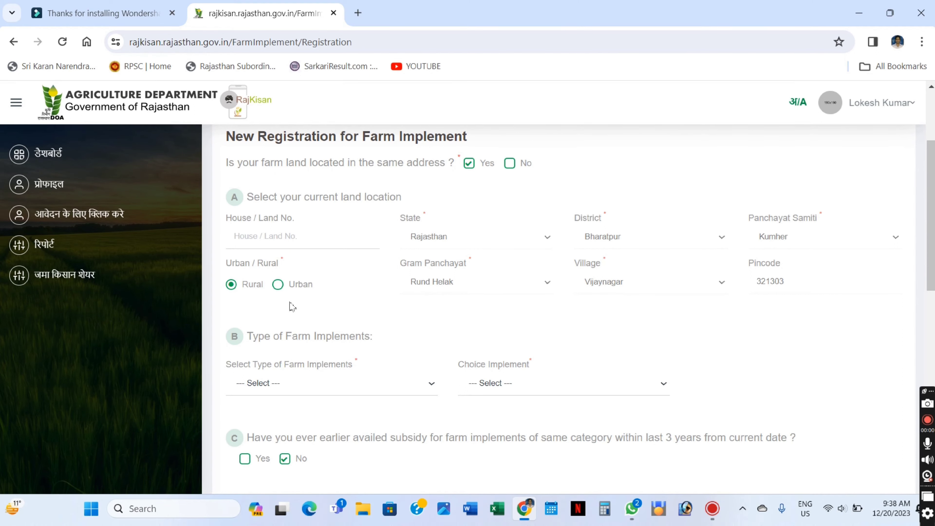
pyautogui.scroll(-2, 293, 306)
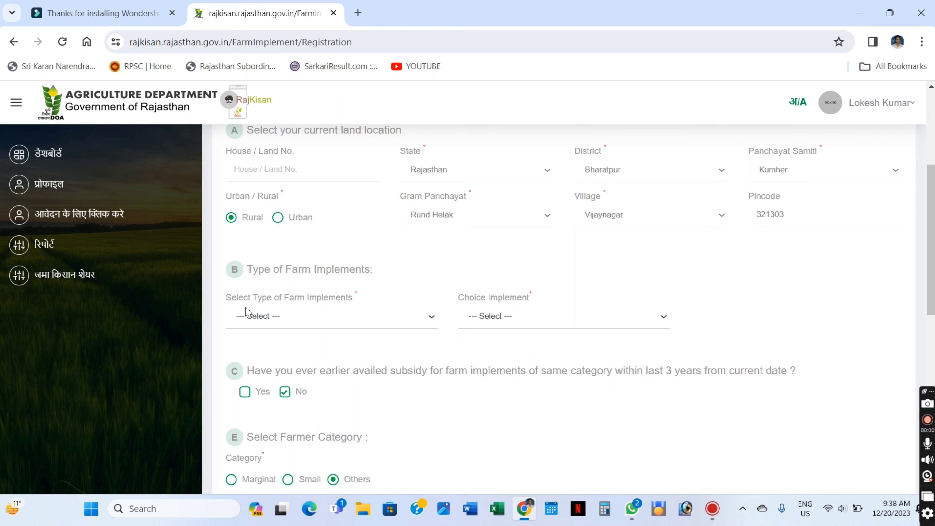
# Select Tractor/Power Operated type, Chaff Cutter implement, and <20/Below 3 HP tractor power.
pyautogui.click(268, 316)
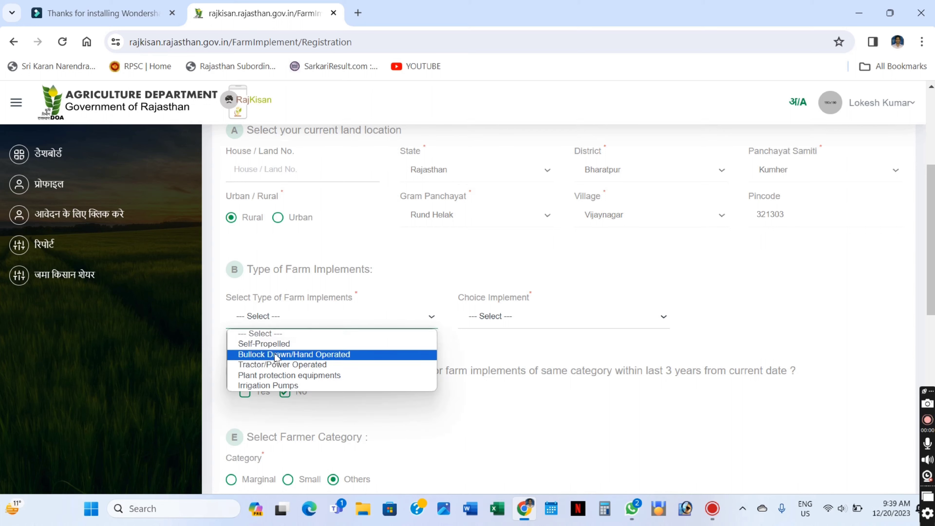
pyautogui.click(266, 364)
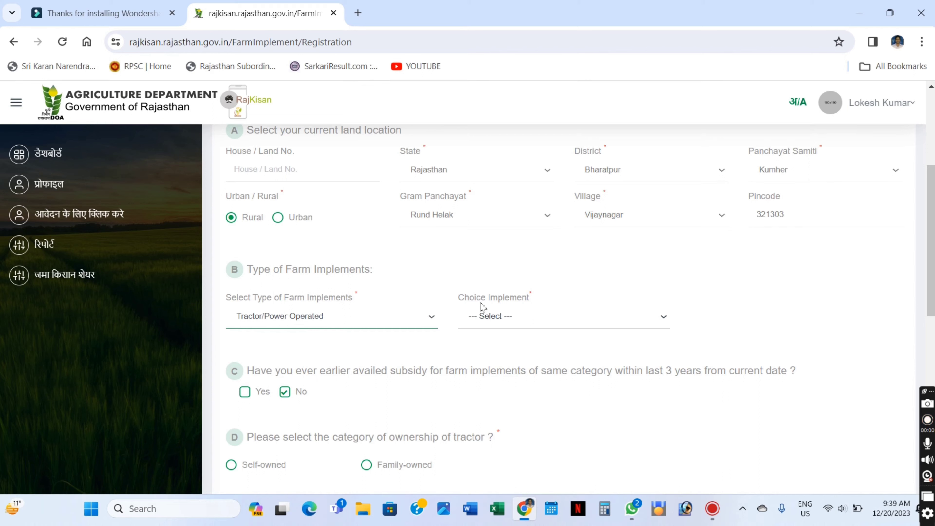
pyautogui.click(519, 324)
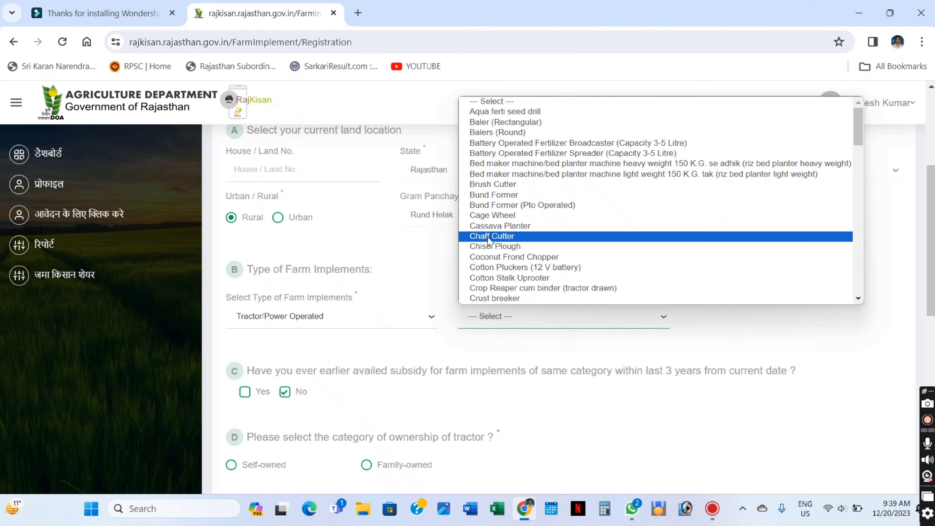
pyautogui.click(490, 237)
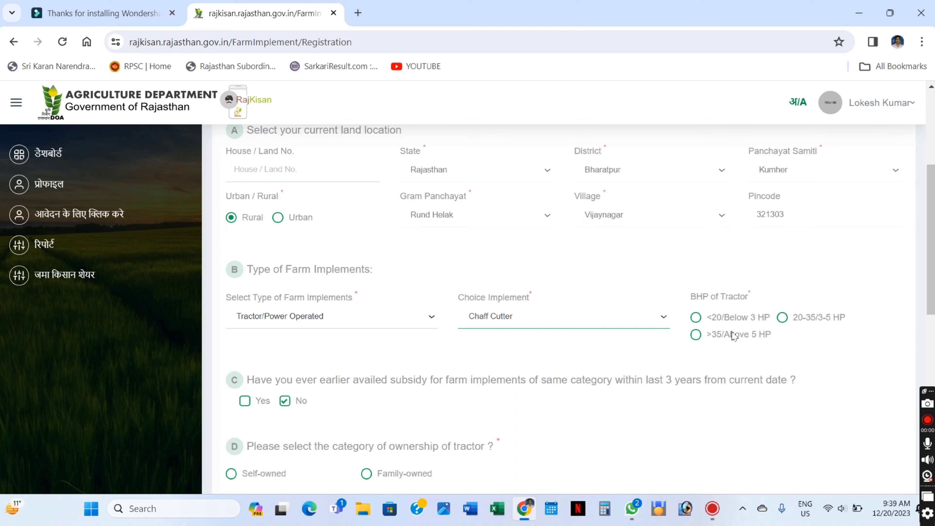
pyautogui.click(696, 319)
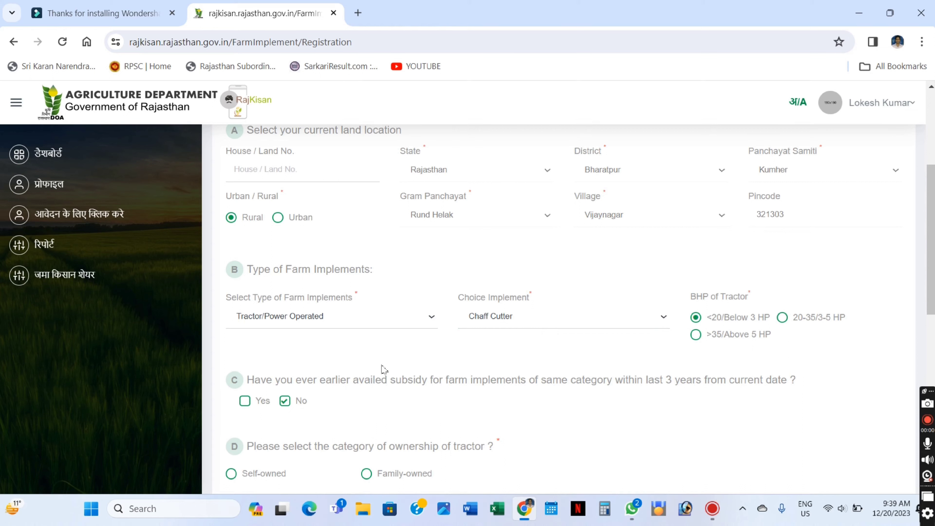
# Answer tractor ownership under section D as Self-owned.
pyautogui.scroll(-2, 383, 370)
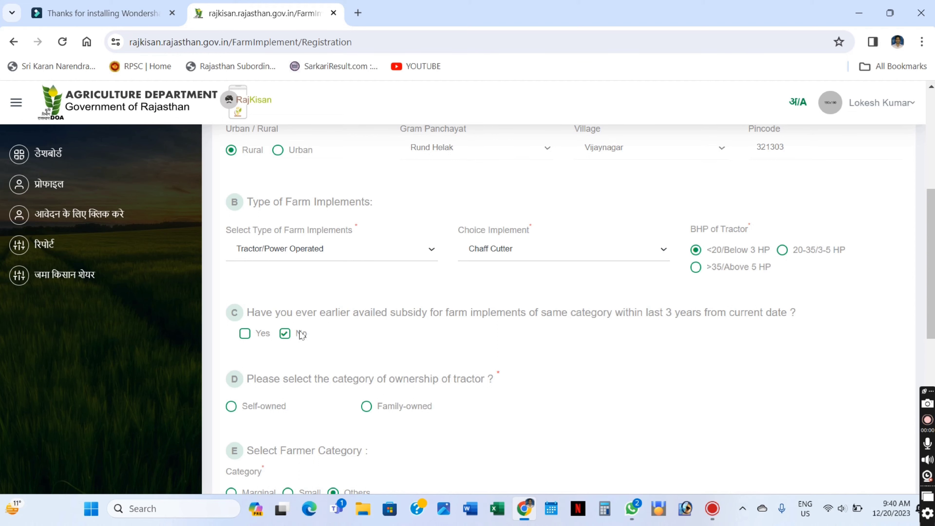
pyautogui.scroll(-2, 301, 334)
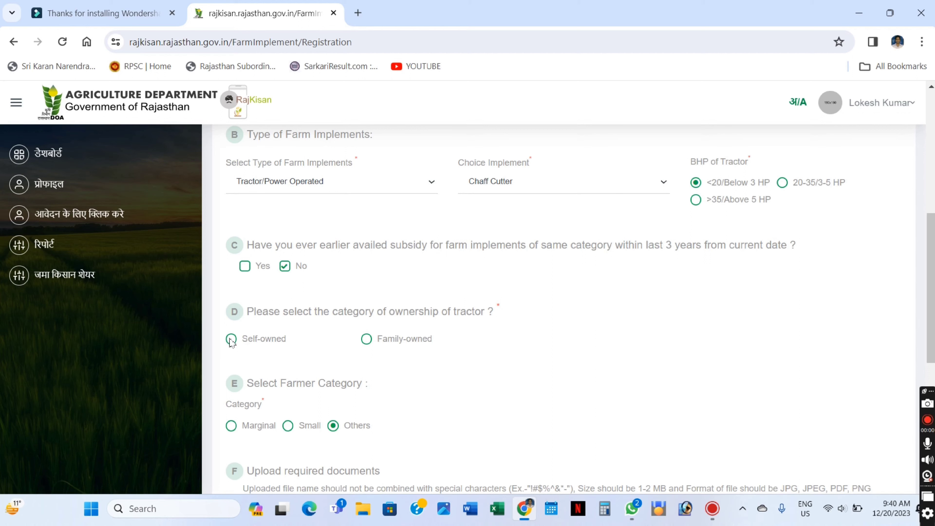
pyautogui.click(231, 339)
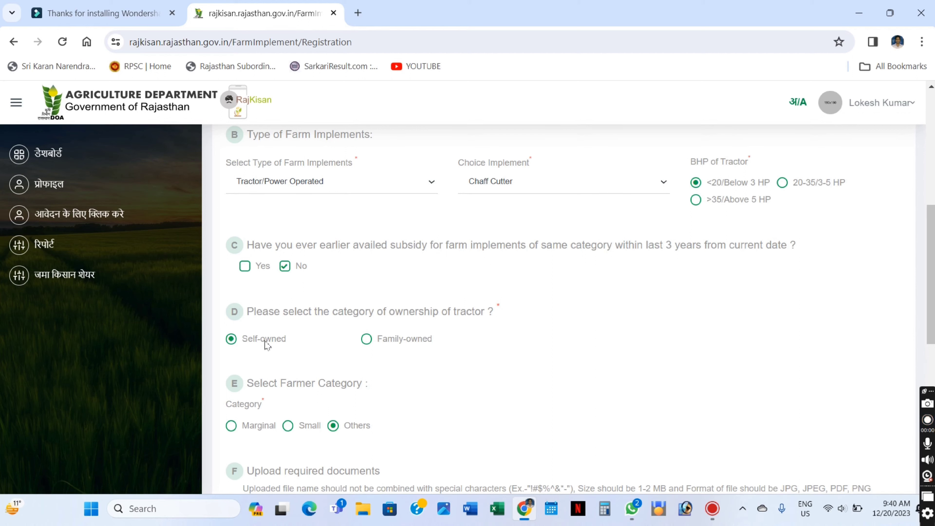
pyautogui.scroll(-3, 277, 366)
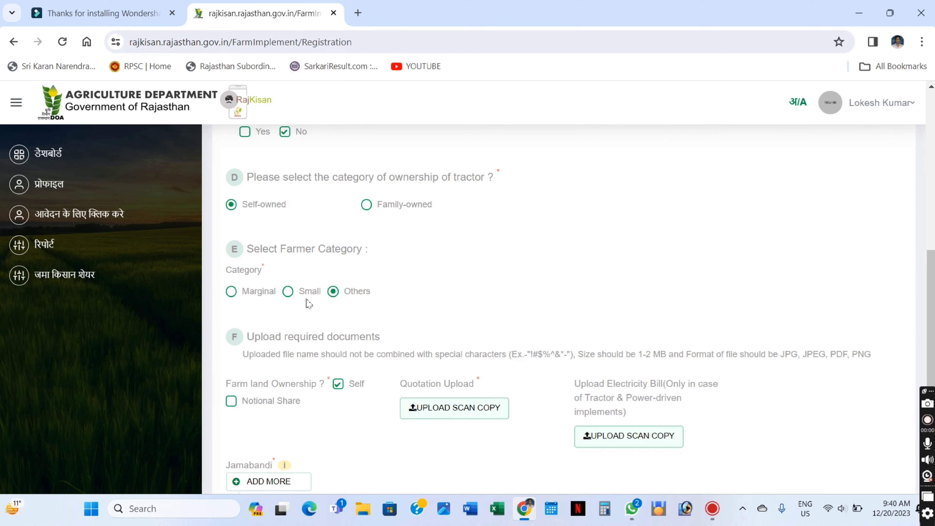
# Tick Self for Farm land Ownership in the document upload section.
pyautogui.scroll(-2, 319, 326)
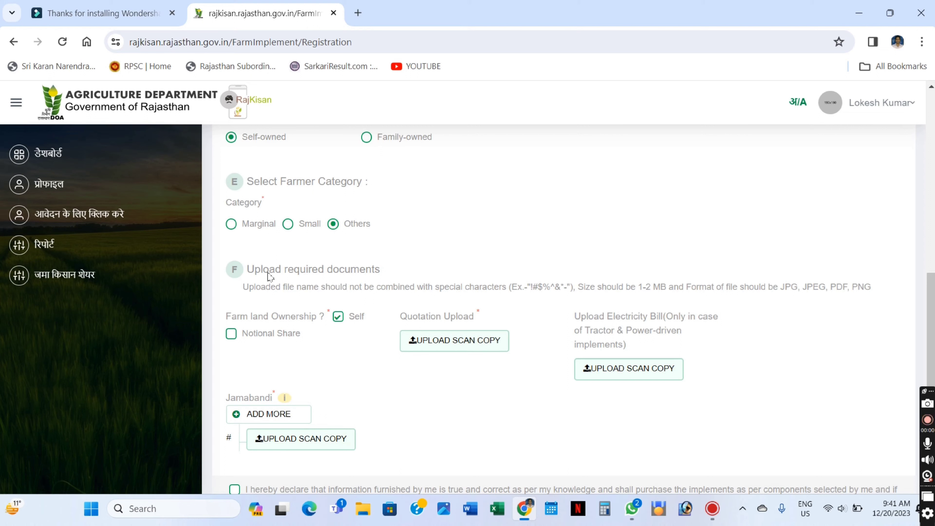
pyautogui.click(337, 315)
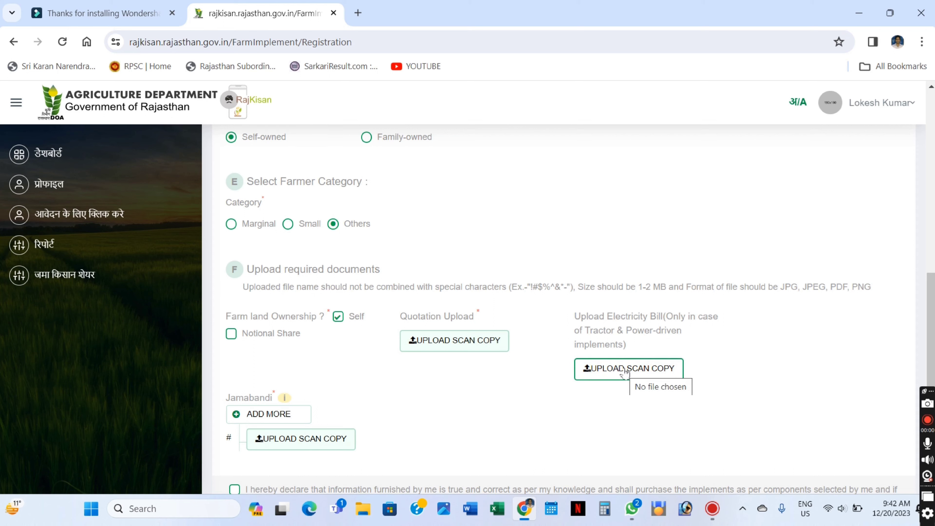
pyautogui.scroll(-2, 362, 409)
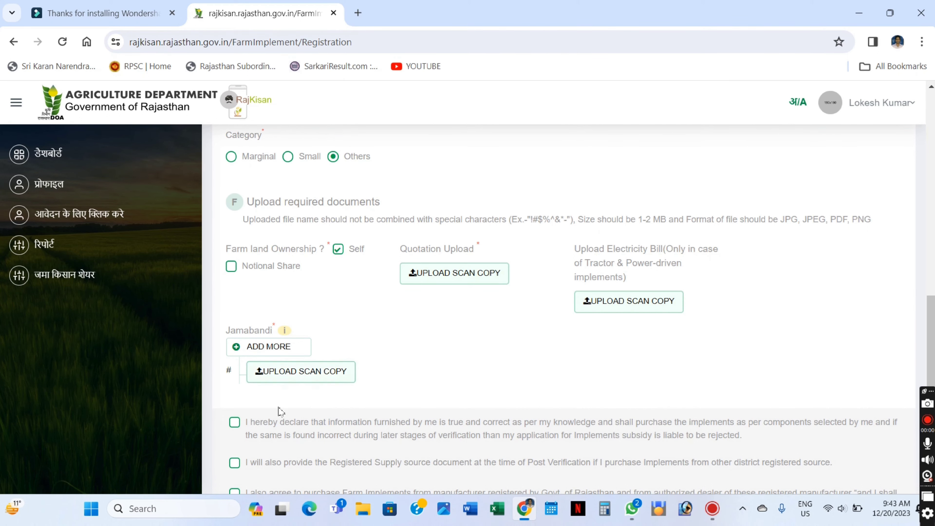
# Accept the four declaration checkboxes above SUBMIT, including Jan-Aadhaar data-sharing consent.
pyautogui.scroll(-3, 281, 410)
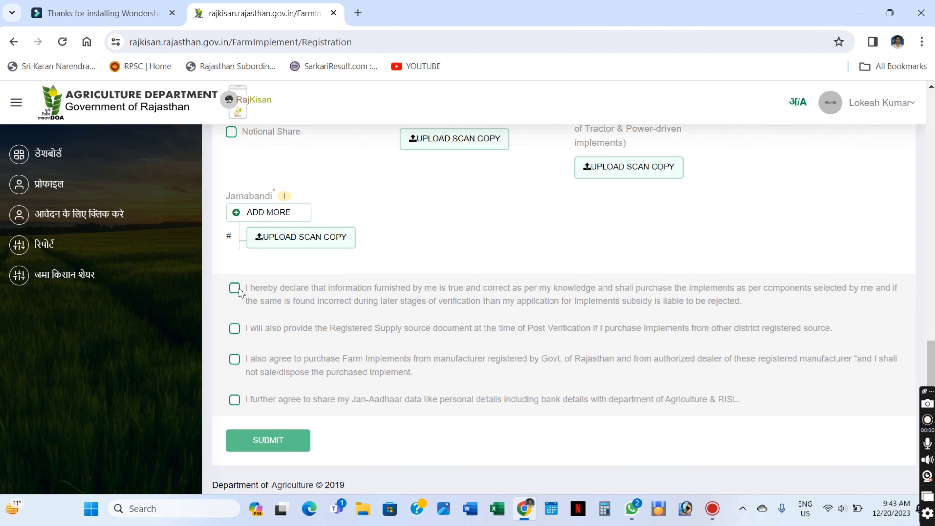
pyautogui.click(236, 289)
pyautogui.click(235, 328)
pyautogui.click(234, 359)
pyautogui.click(235, 400)
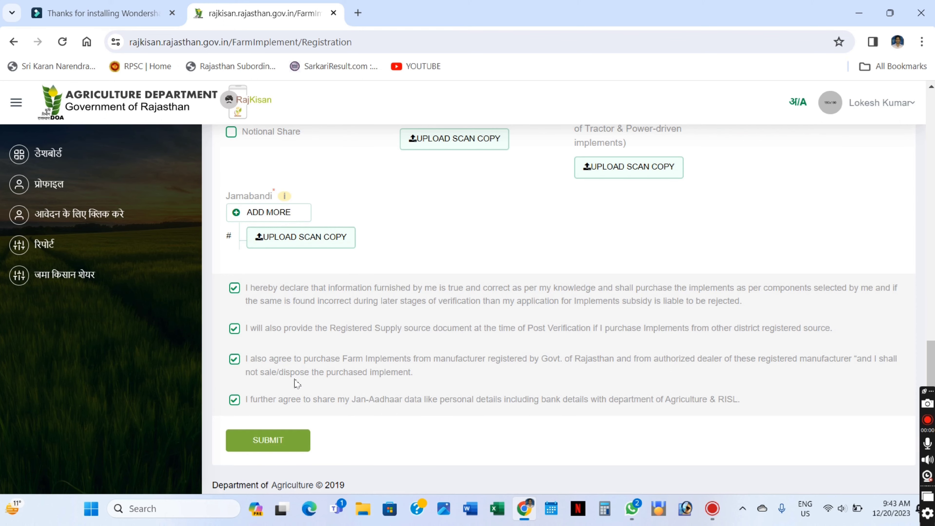
pyautogui.scroll(-1, 289, 403)
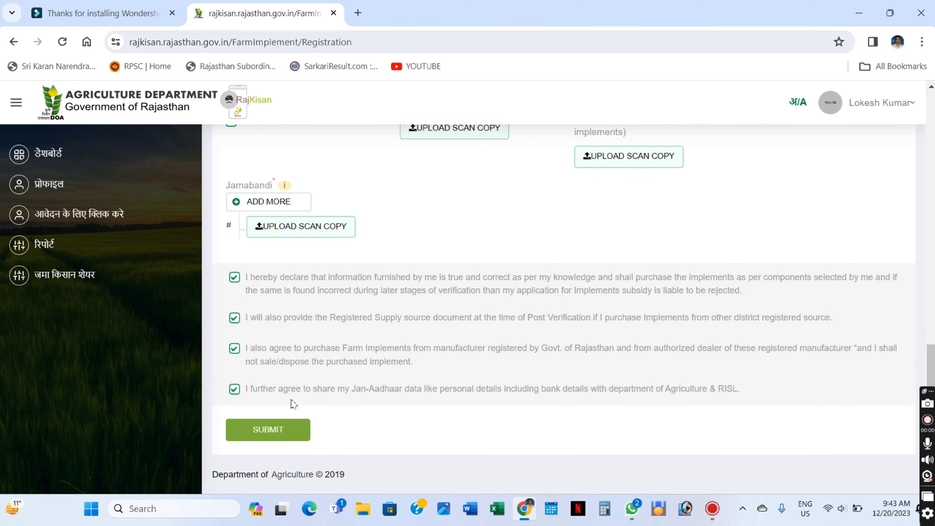
# Submit the form twice; the portal rejects it with 'Please Upload Jamabandi Document !!'.
pyautogui.click(284, 436)
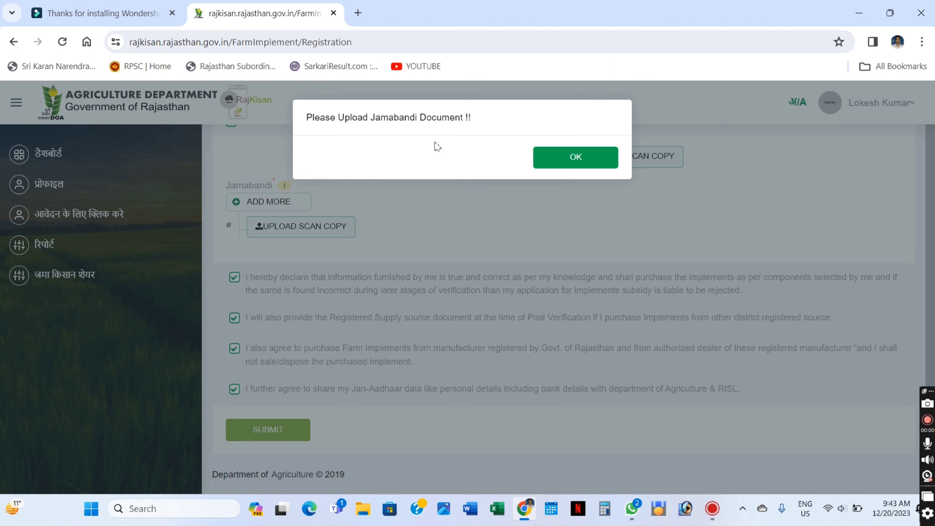
pyautogui.click(575, 156)
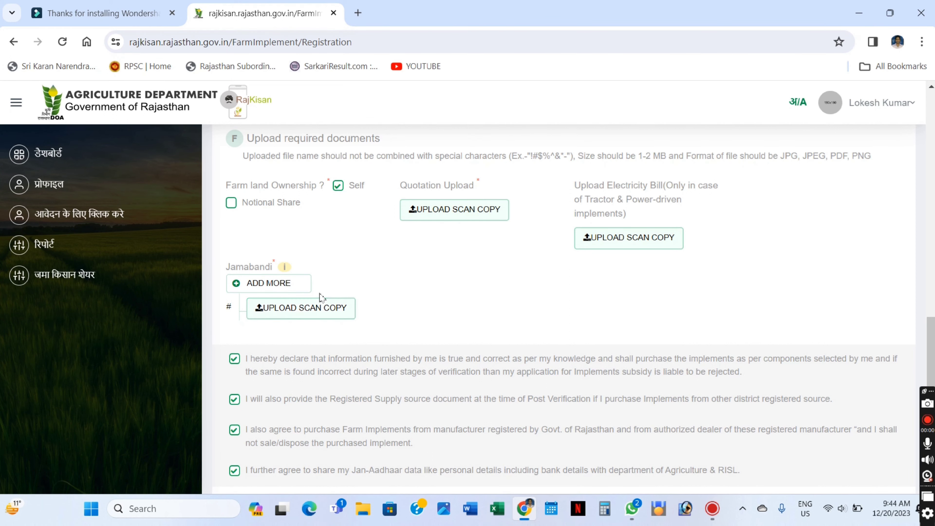
pyautogui.scroll(-2, 322, 297)
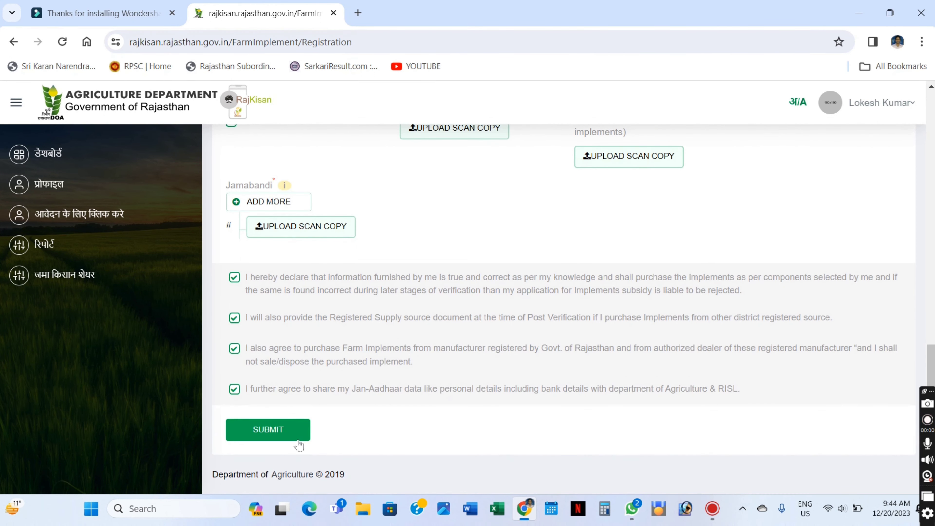
pyautogui.click(302, 427)
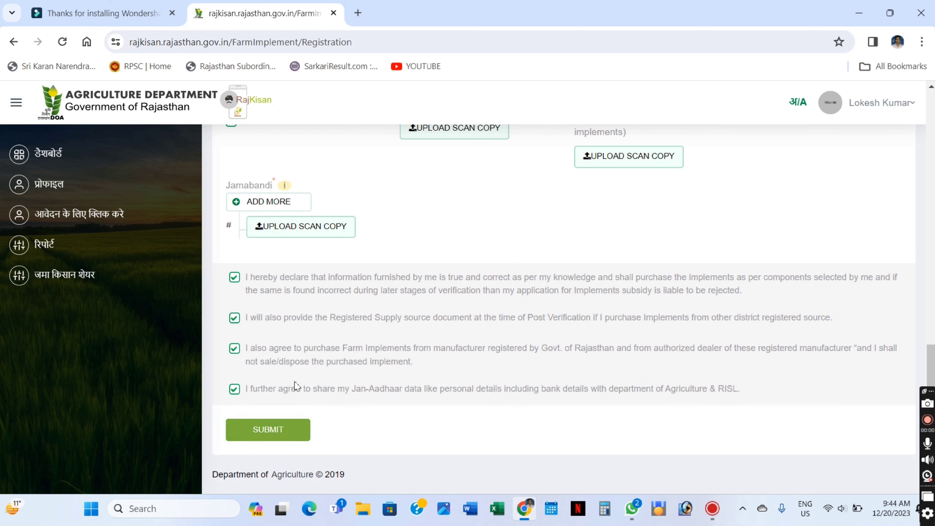